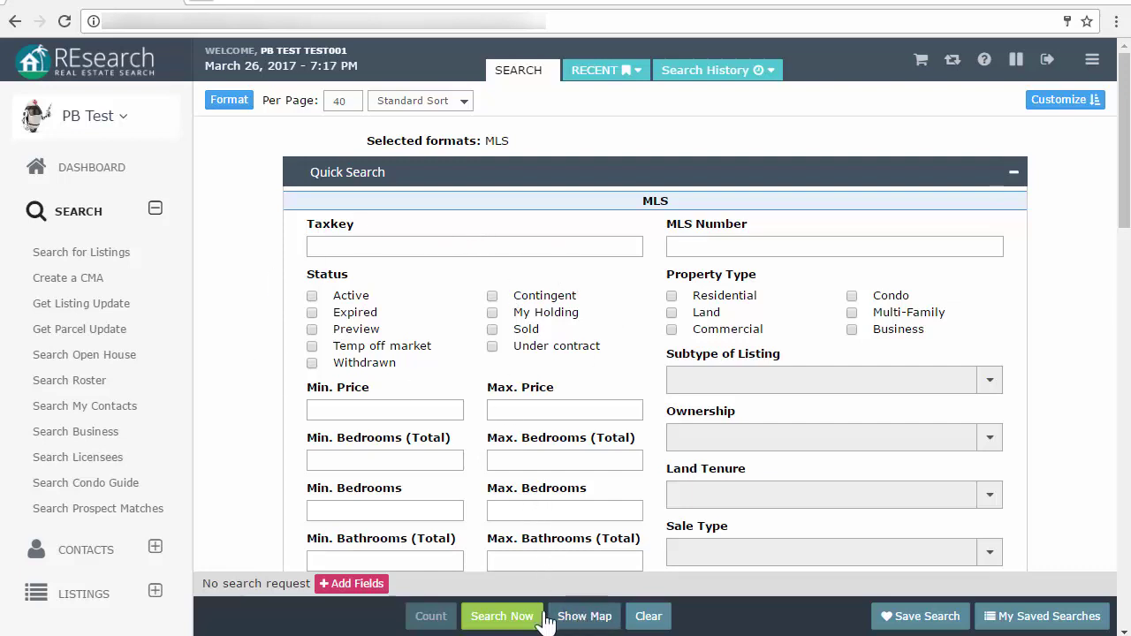
# Step: Display the Hawaiian islands map above the MLS Quick Search form
pyautogui.click(590, 616)
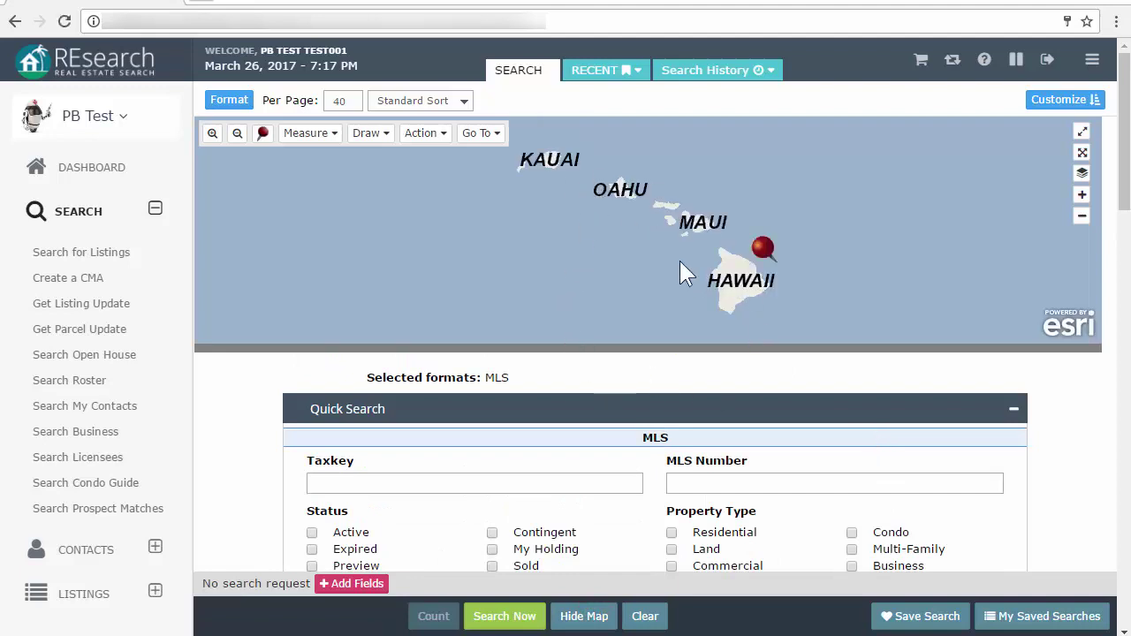
# Step: Zoom the map into Hilo's zones 3-2-2 through 3-2-5 and switch it to full screen
pyautogui.scroll(5, 671, 248)
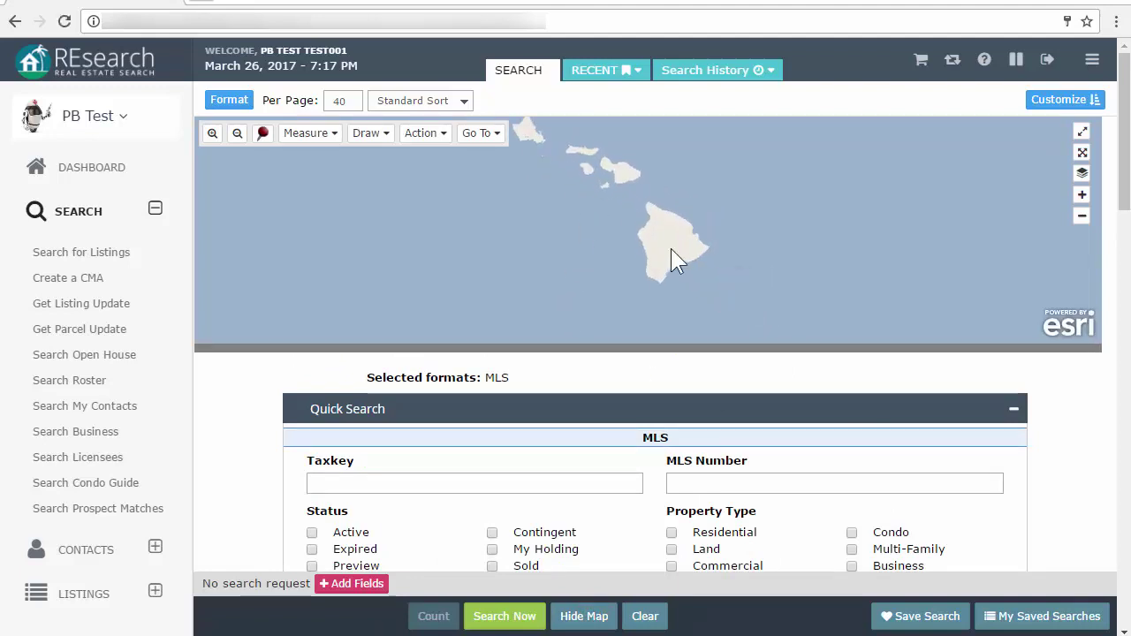
pyautogui.moveTo(724, 285); pyautogui.dragTo(676, 247)
pyautogui.scroll(1, 695, 263)
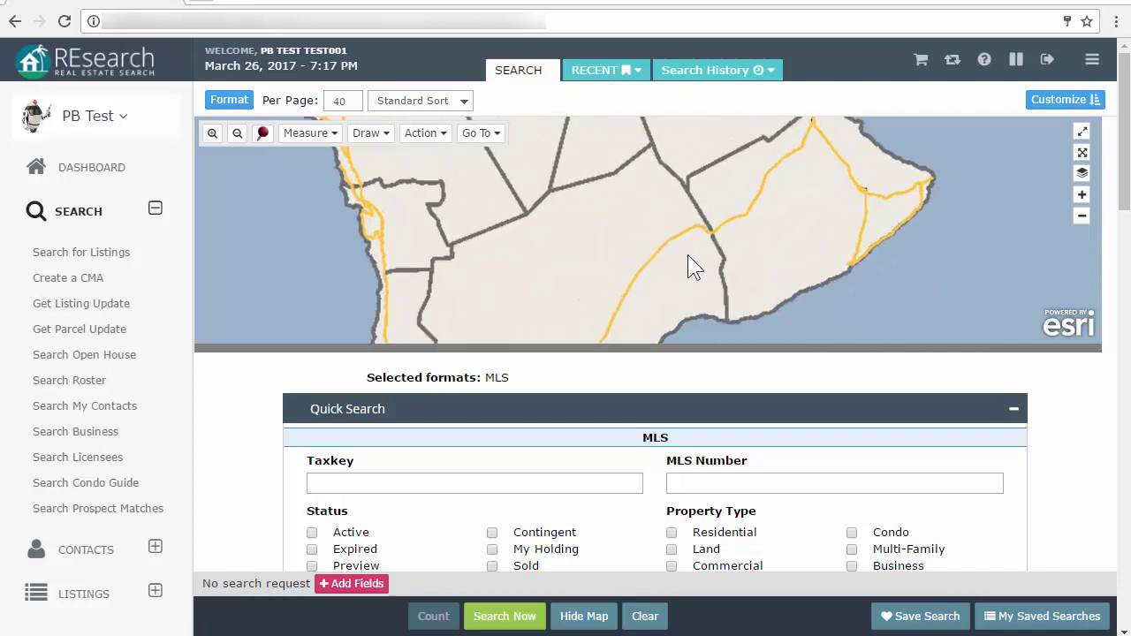
pyautogui.moveTo(906, 191); pyautogui.dragTo(765, 274)
pyautogui.moveTo(649, 182); pyautogui.dragTo(629, 233)
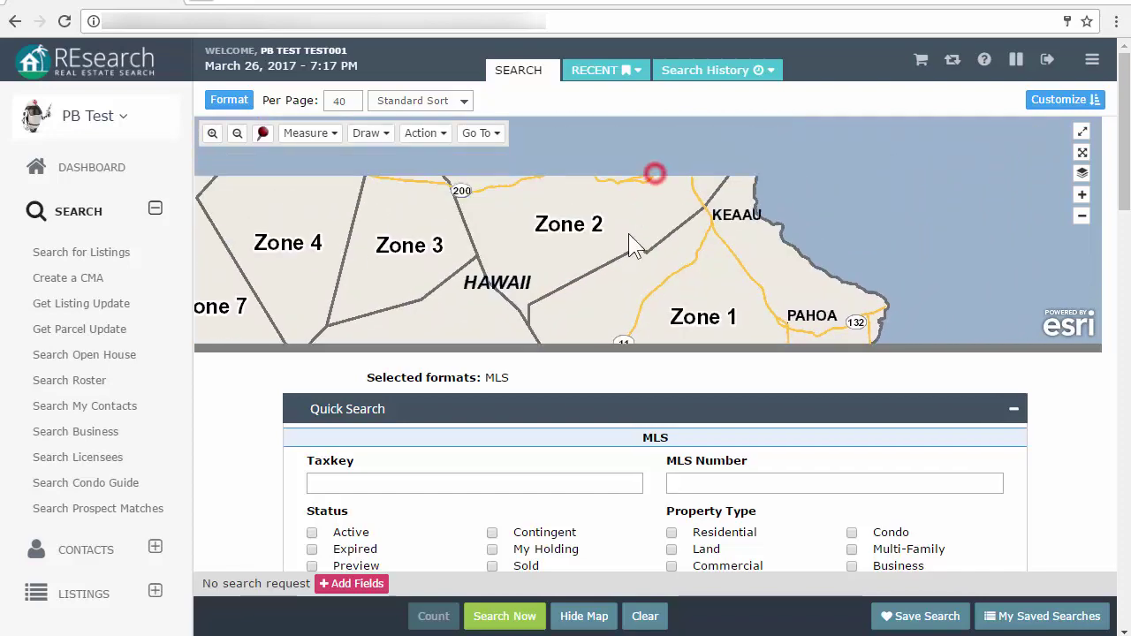
pyautogui.scroll(1, 670, 189)
pyautogui.scroll(1, 651, 171)
pyautogui.moveTo(651, 171); pyautogui.dragTo(627, 313)
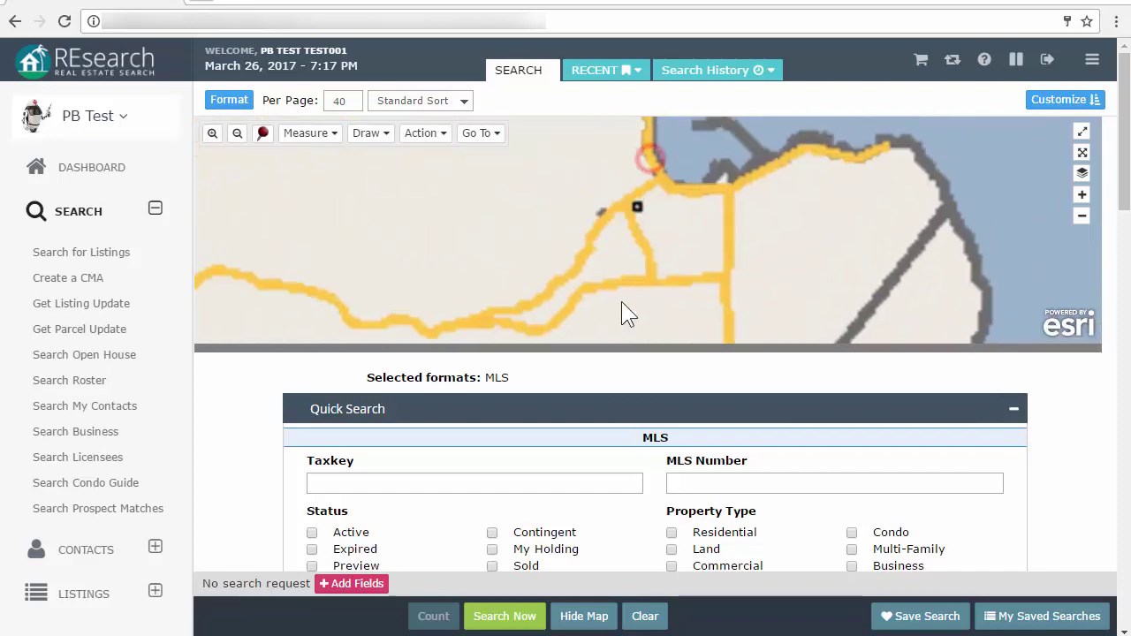
pyautogui.scroll(1, 631, 265)
pyautogui.scroll(2, 681, 157)
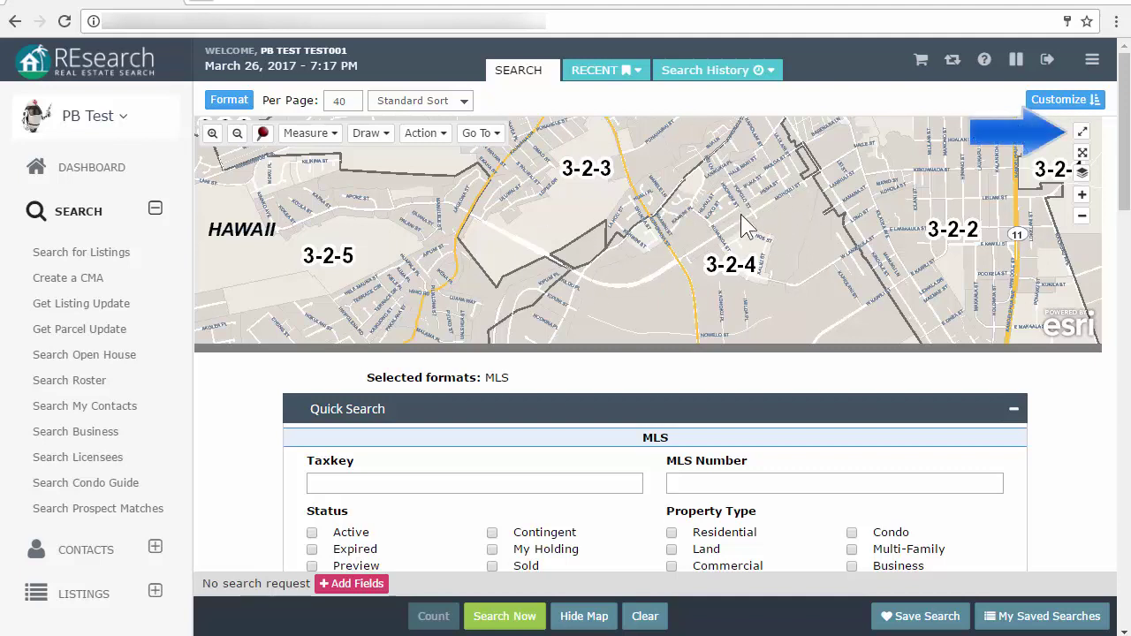
pyautogui.click(1081, 134)
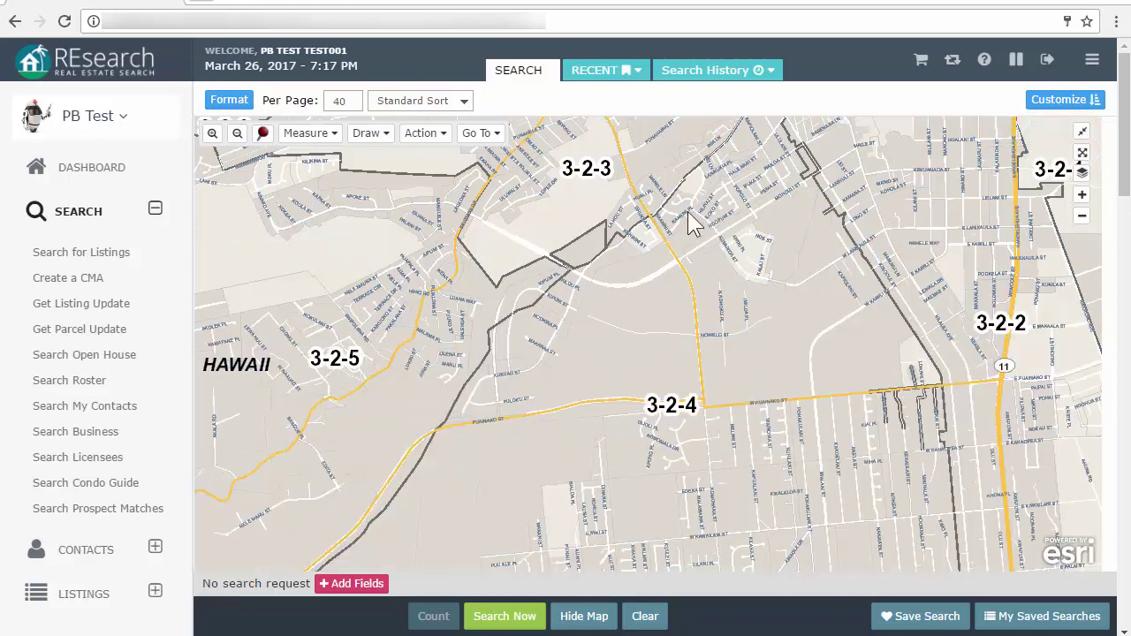
# Step: Center HILO on the map and collapse the side menu so the map spans the page
pyautogui.click(653, 253)
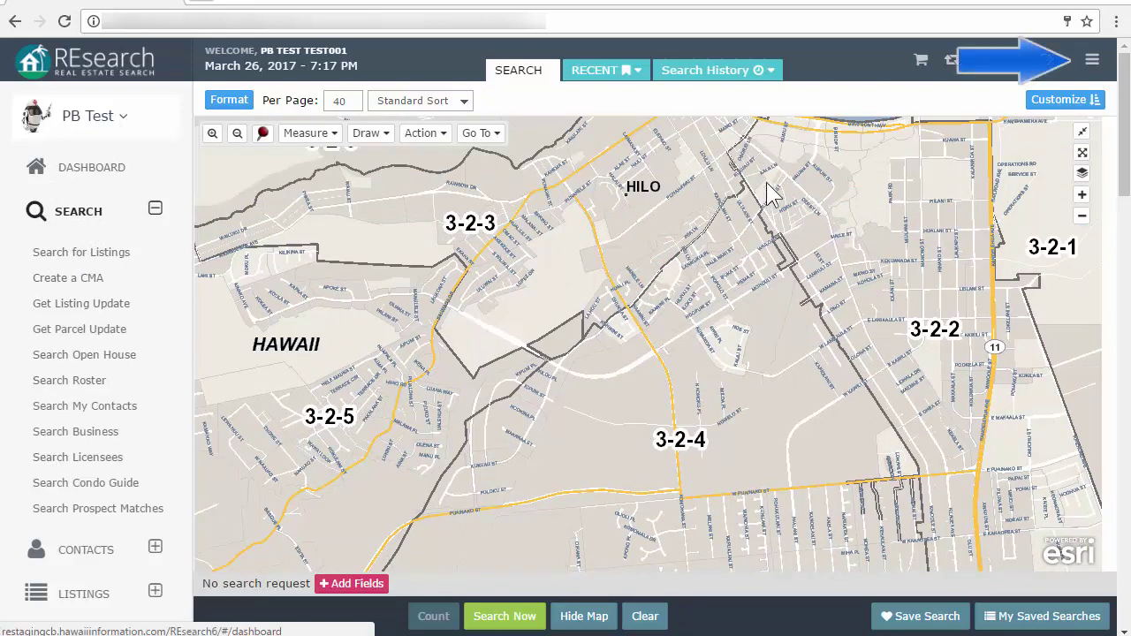
pyautogui.click(1096, 67)
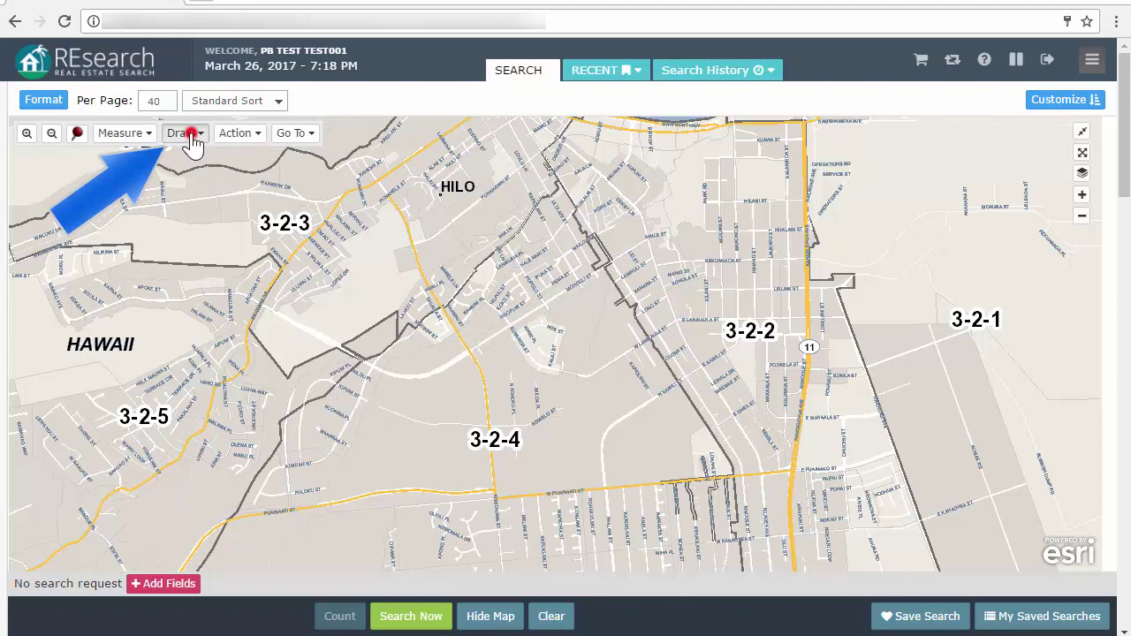
# Step: Draw a search rectangle over central Hilo, then exit the full-screen map
pyautogui.click(190, 134)
pyautogui.click(201, 161)
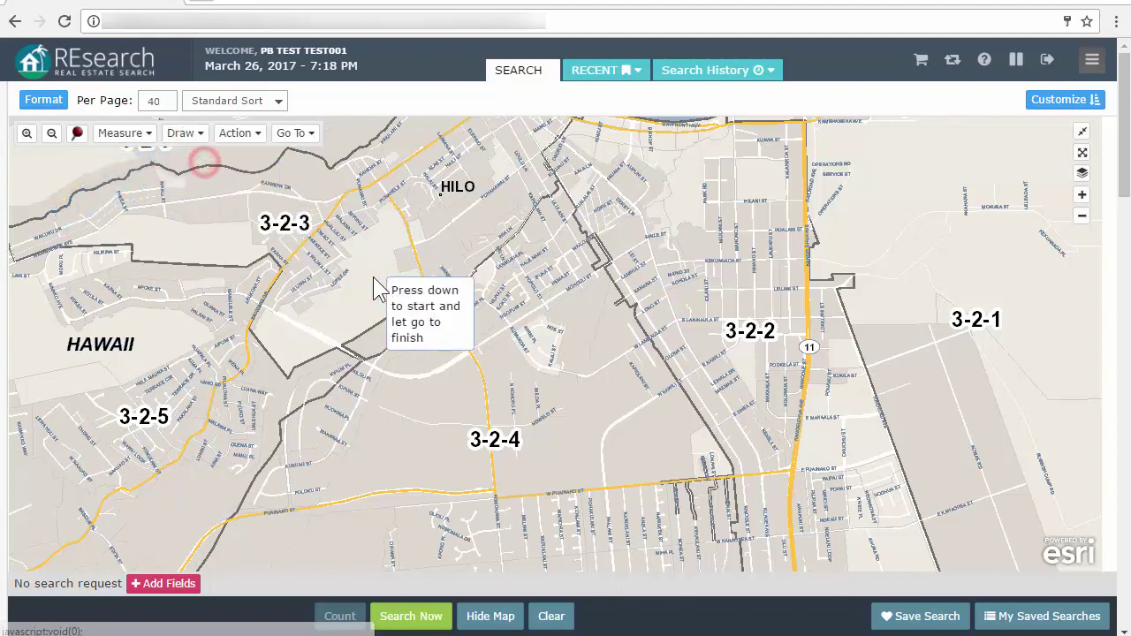
pyautogui.moveTo(250, 199); pyautogui.dragTo(777, 419)
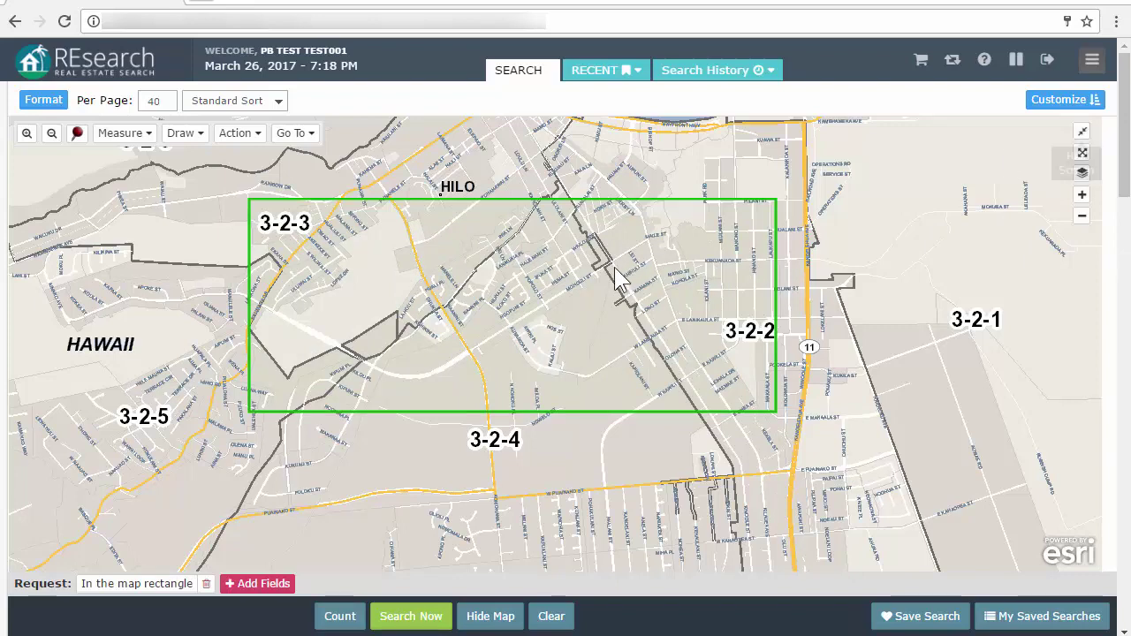
pyautogui.click(1081, 131)
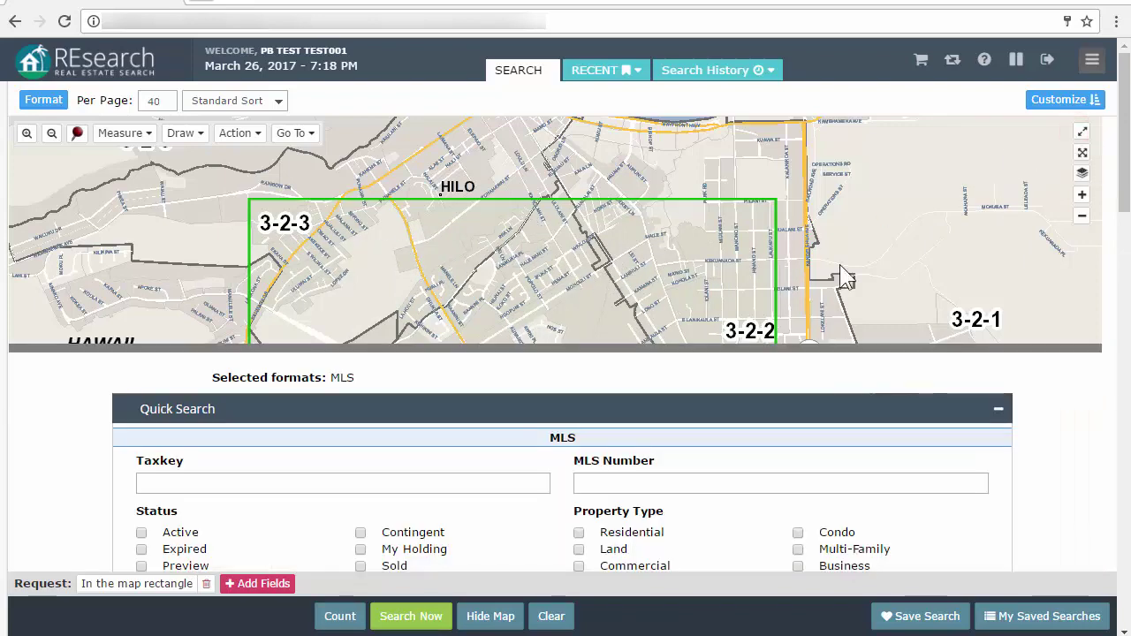
# Step: Search for Active listings only within the drawn Hilo rectangle
pyautogui.click(141, 534)
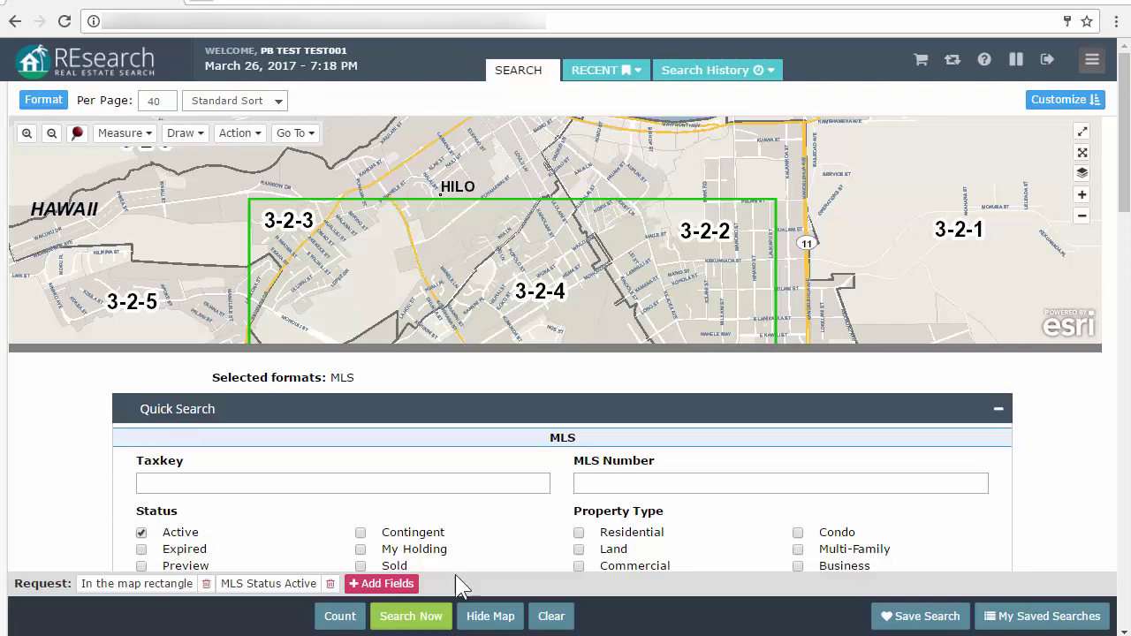
pyautogui.click(422, 615)
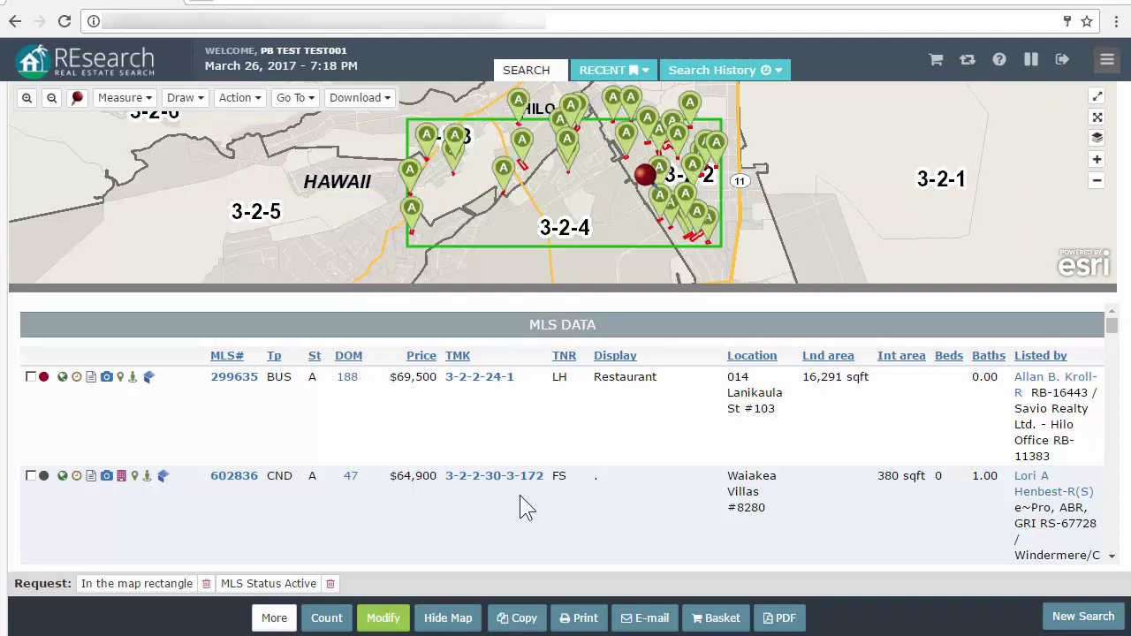
# Step: Enlarge the results map to full screen and zoom in on the Hilo listing pins
pyautogui.click(1097, 117)
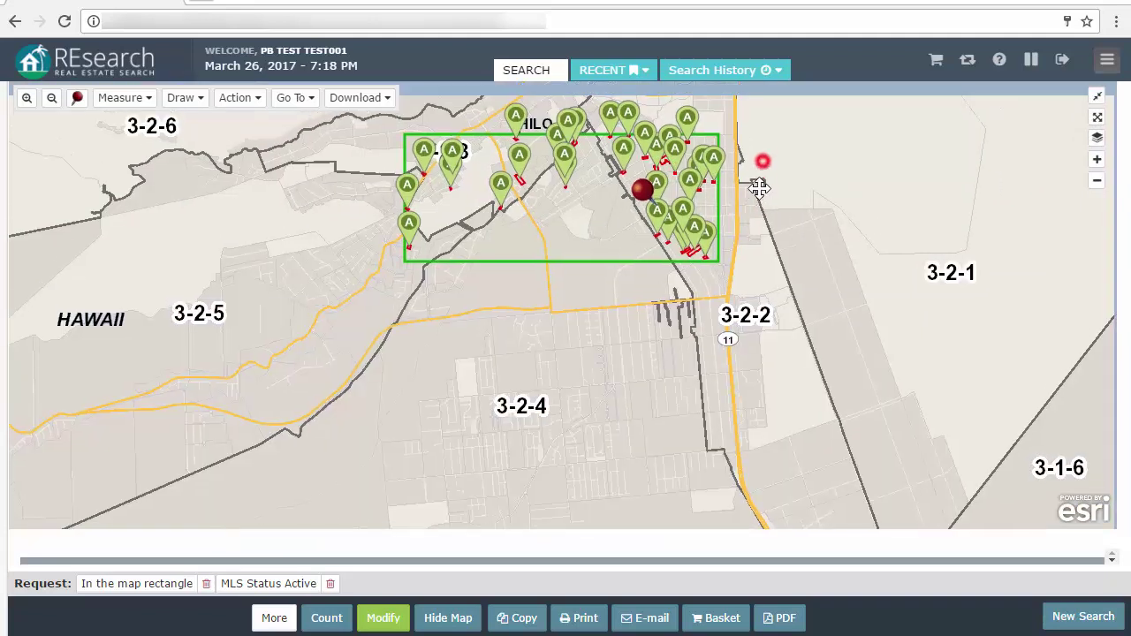
pyautogui.scroll(2, 543, 389)
pyautogui.scroll(1, 543, 378)
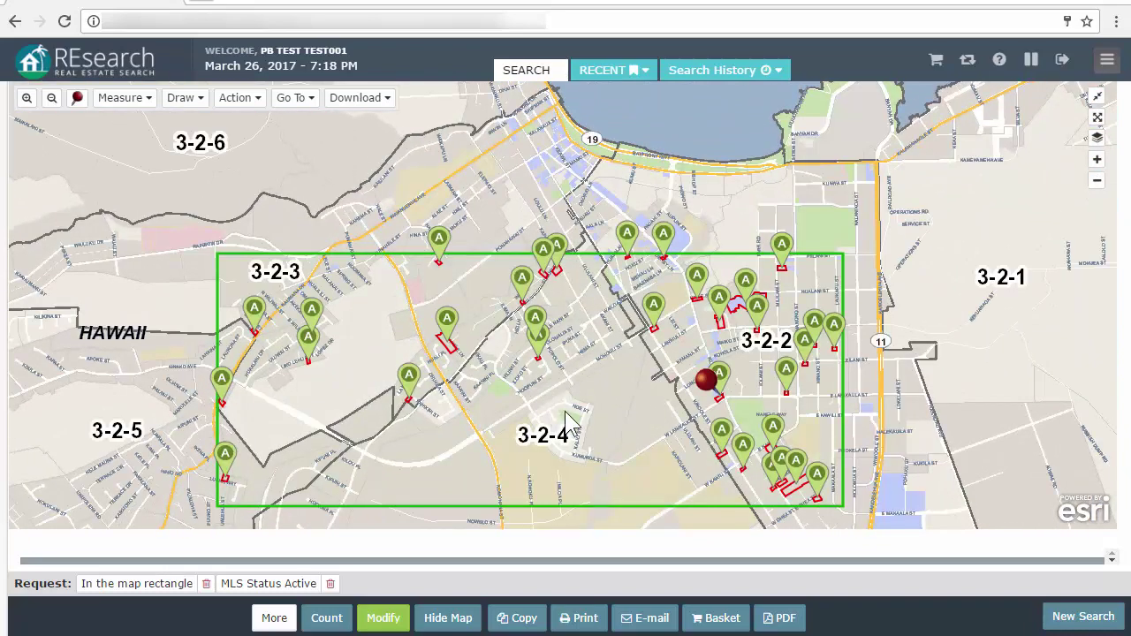
pyautogui.click(191, 99)
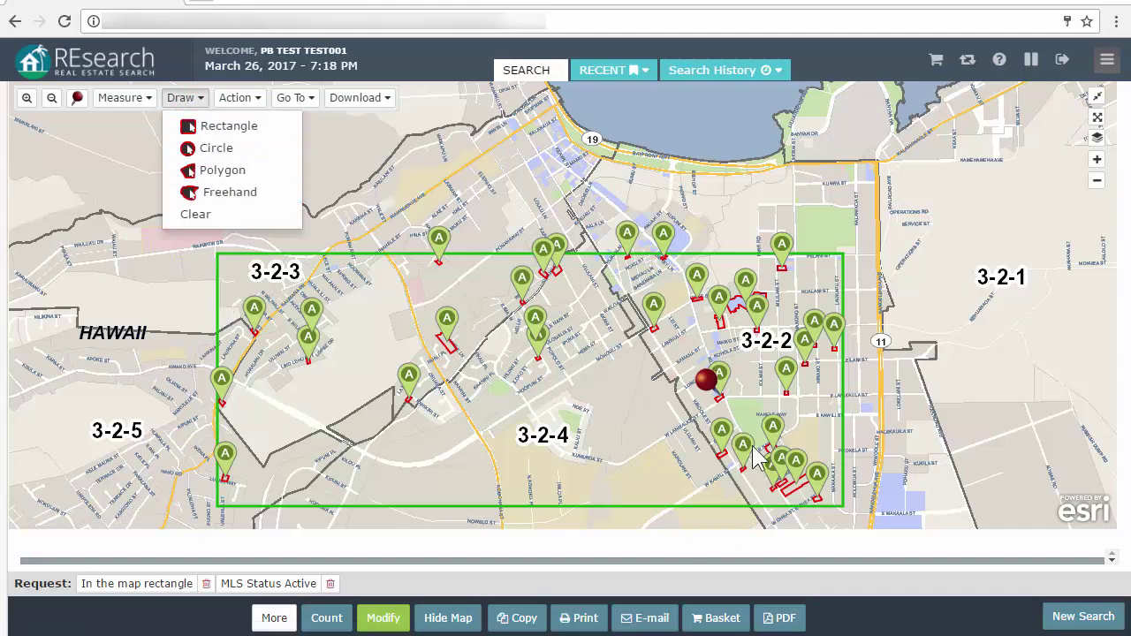
# Step: Draw an exclusion rectangle over eastern zone 3-2-2 and return the map above the results table
pyautogui.click(229, 129)
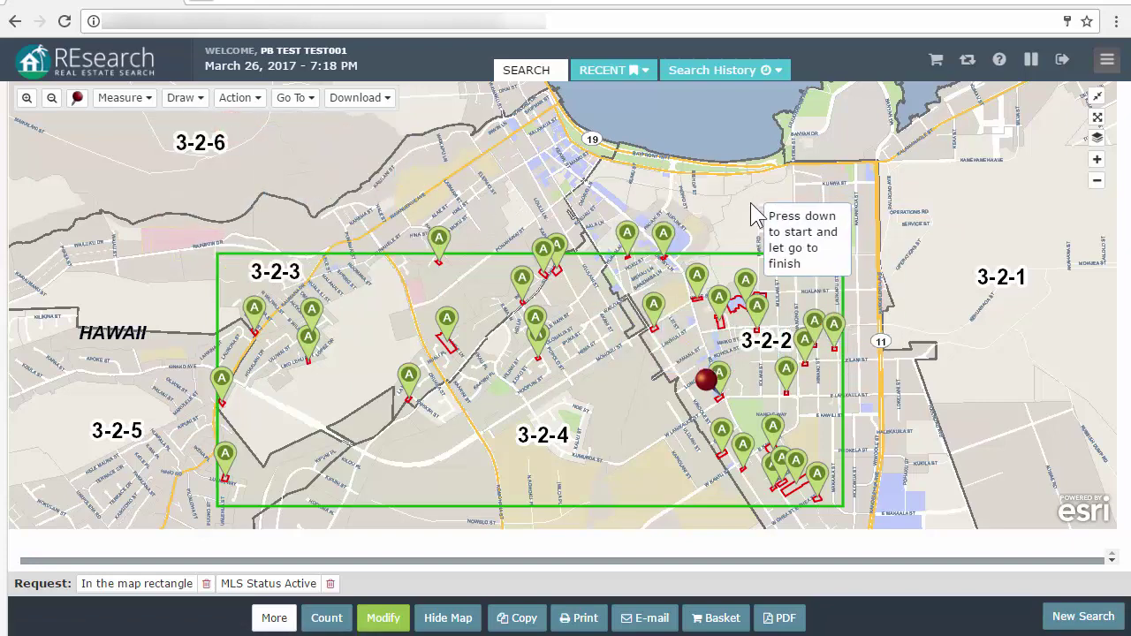
pyautogui.moveTo(757, 206); pyautogui.dragTo(875, 523)
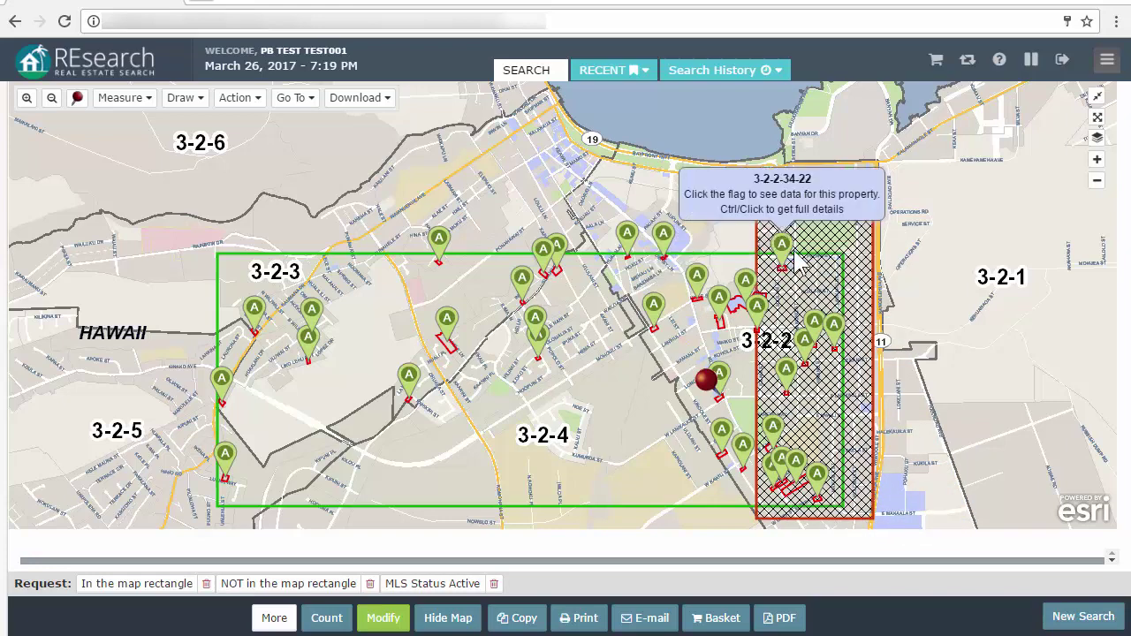
pyautogui.click(183, 99)
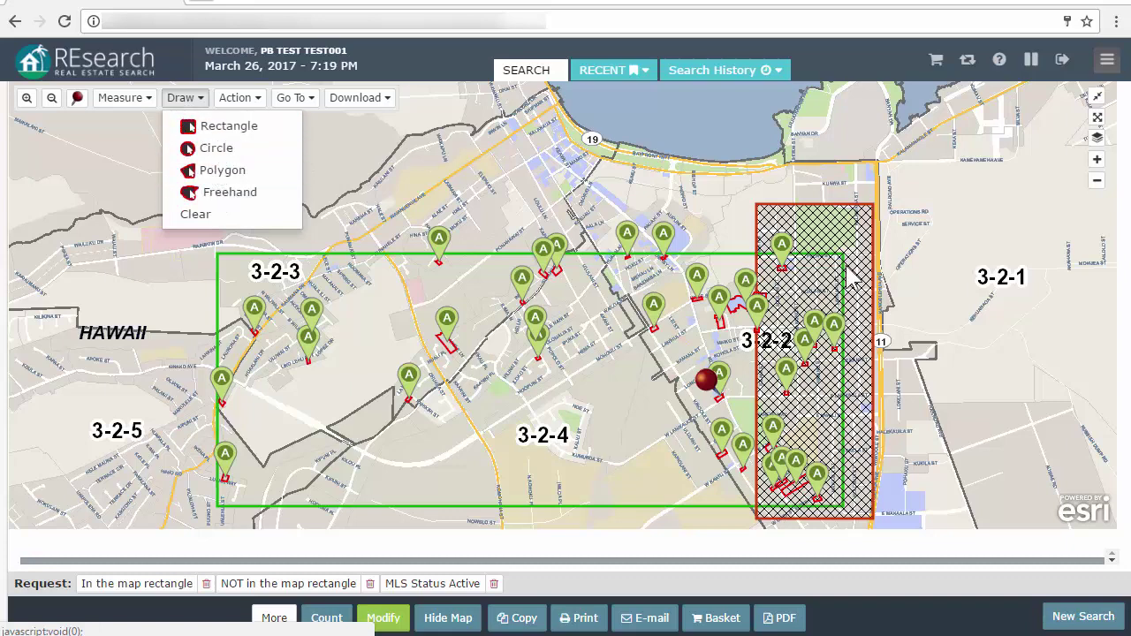
pyautogui.click(1093, 99)
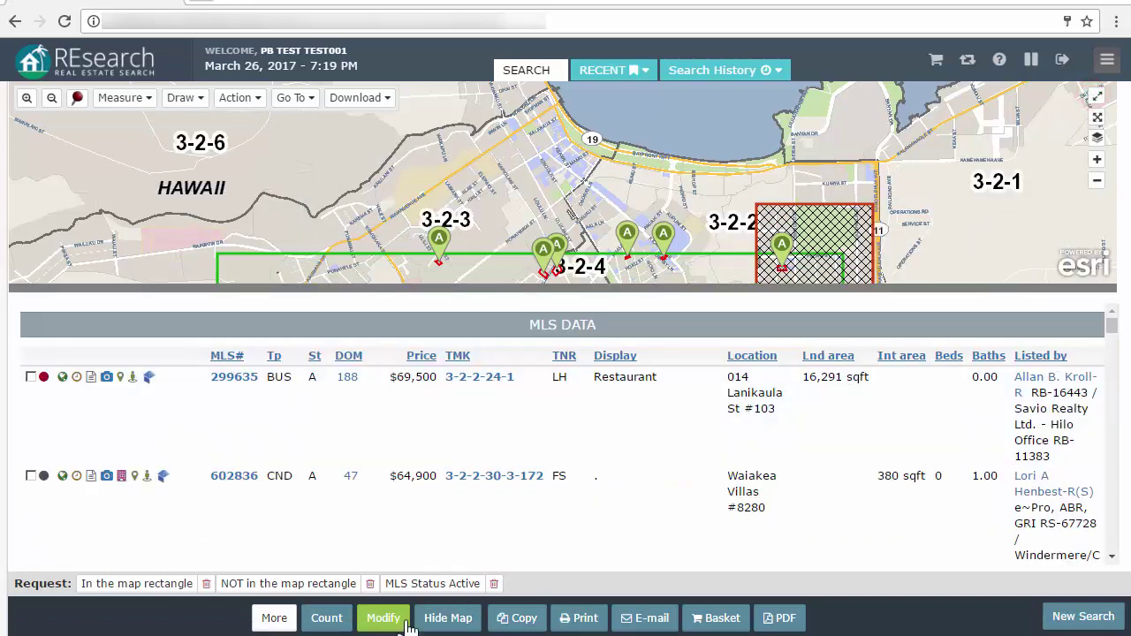
# Step: Re-run the search with the drawn areas and enlarge the map to fill the page
pyautogui.click(389, 619)
pyautogui.click(410, 617)
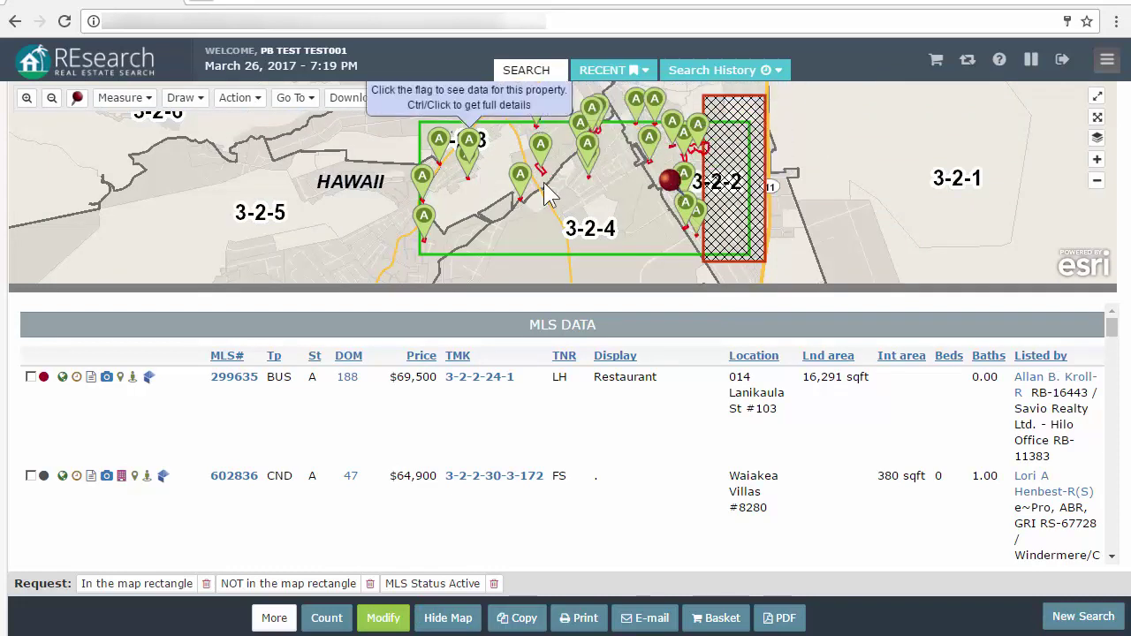
pyautogui.click(1097, 96)
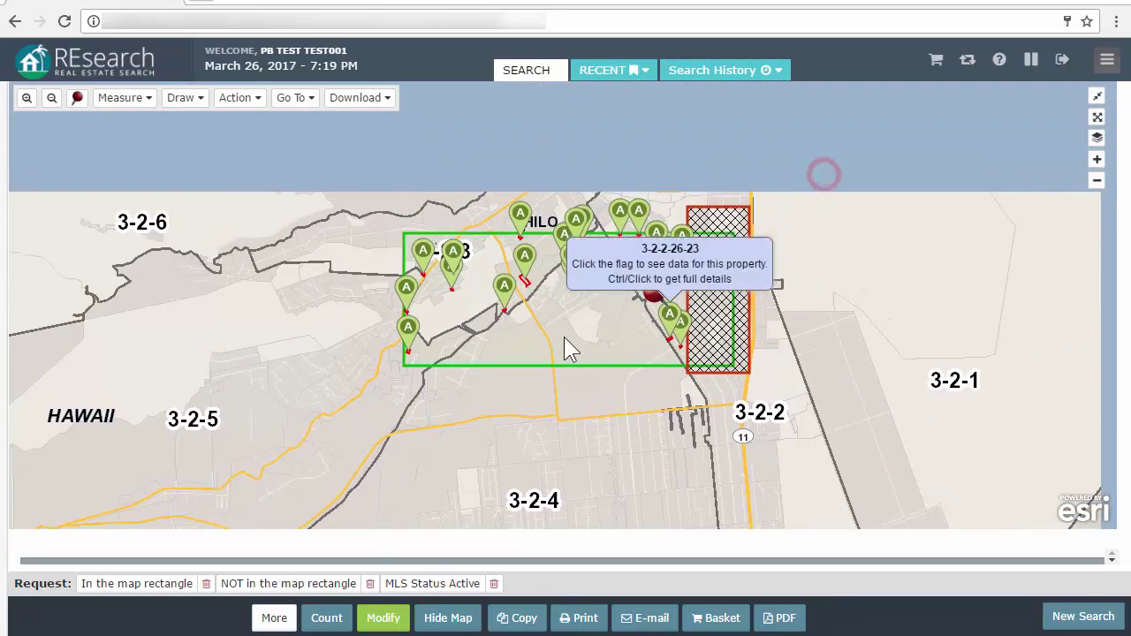
pyautogui.click(241, 99)
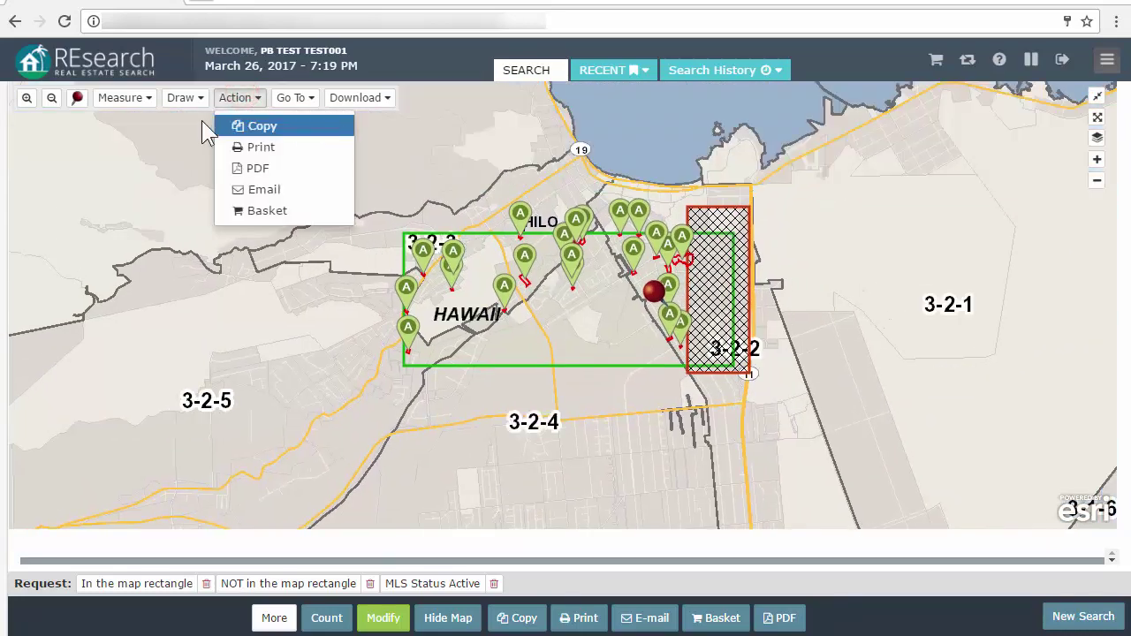
# Step: Draw a large 2.38-mile search circle over zone 3-2-5
pyautogui.click(181, 98)
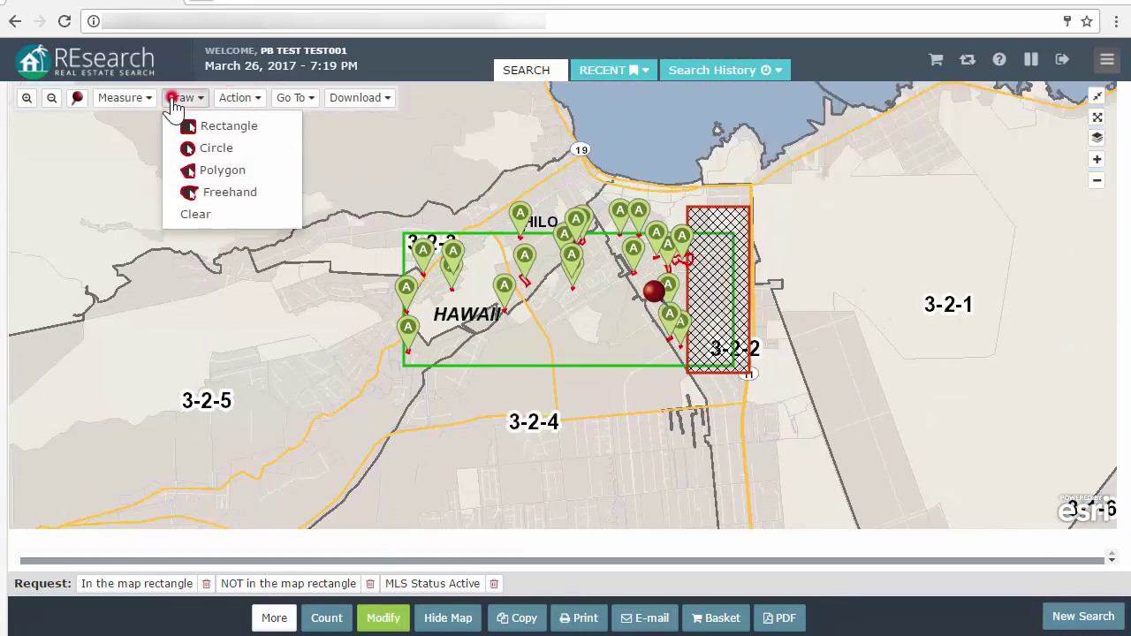
pyautogui.click(215, 148)
pyautogui.moveTo(265, 388); pyautogui.dragTo(368, 473)
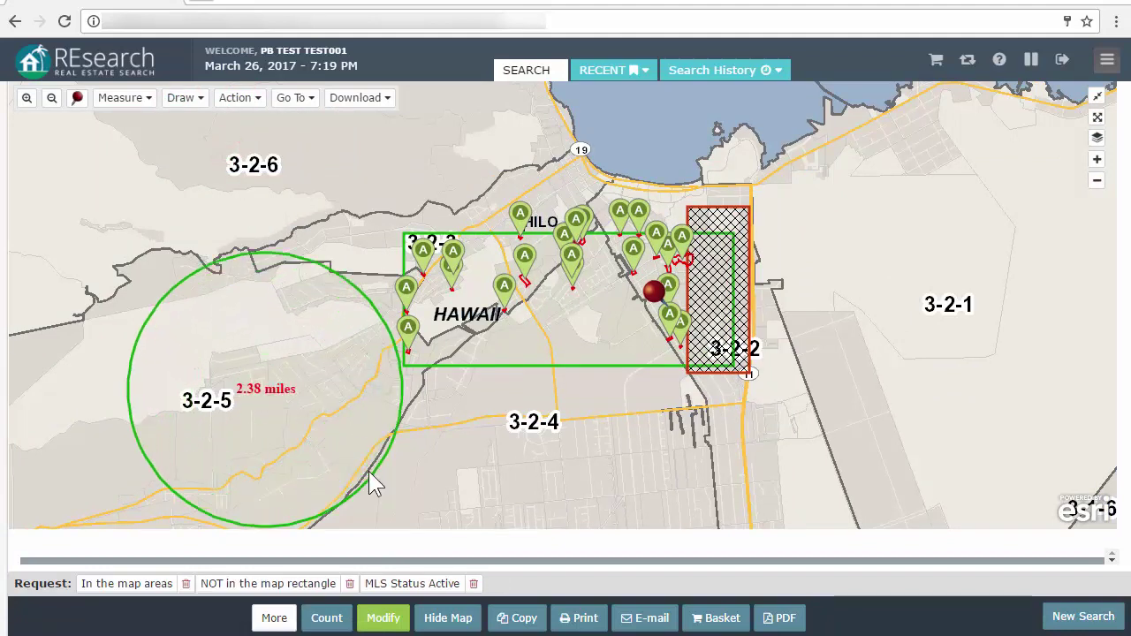
# Step: Draw a smaller 4837-ft circle at its centre and set it to Exclude
pyautogui.click(184, 97)
pyautogui.click(197, 146)
pyautogui.moveTo(257, 404); pyautogui.dragTo(289, 444)
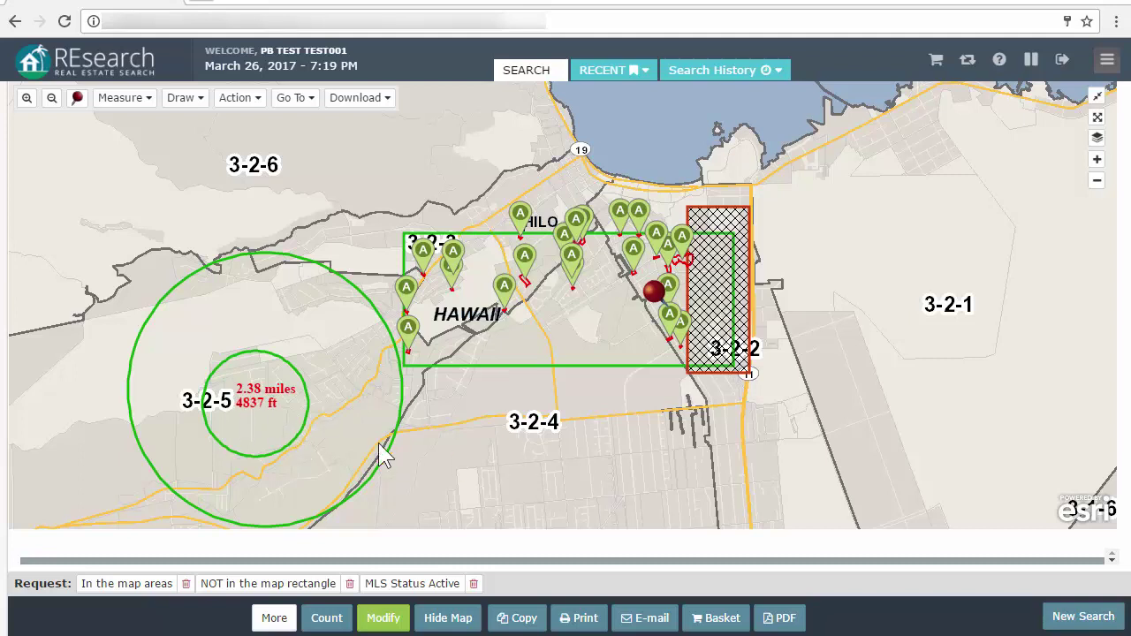
pyautogui.click(282, 409)
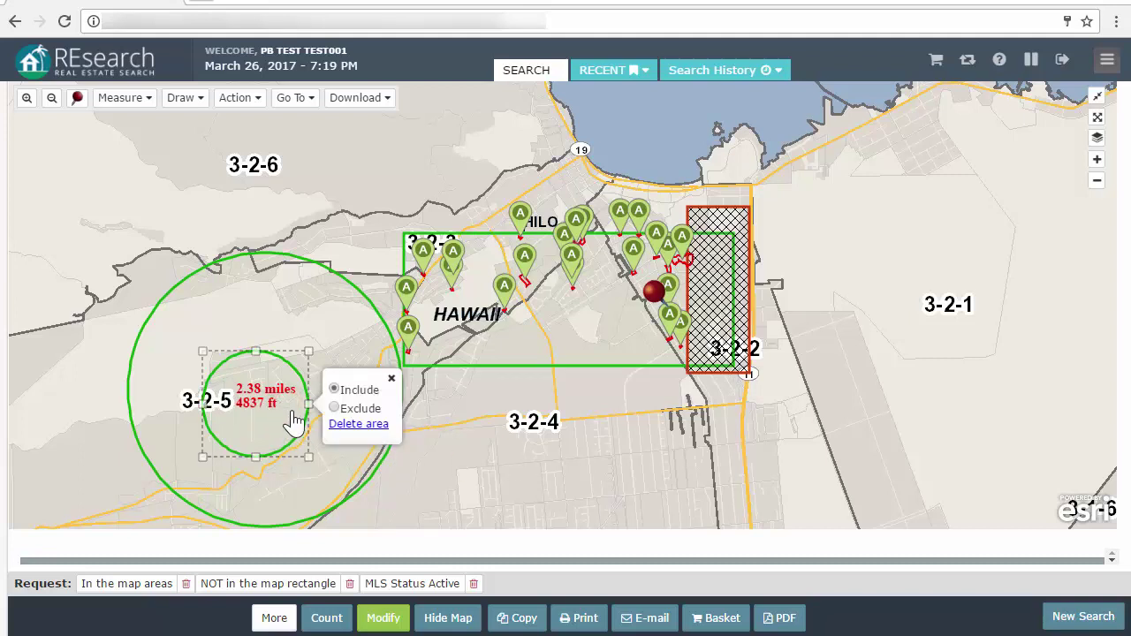
pyautogui.click(334, 407)
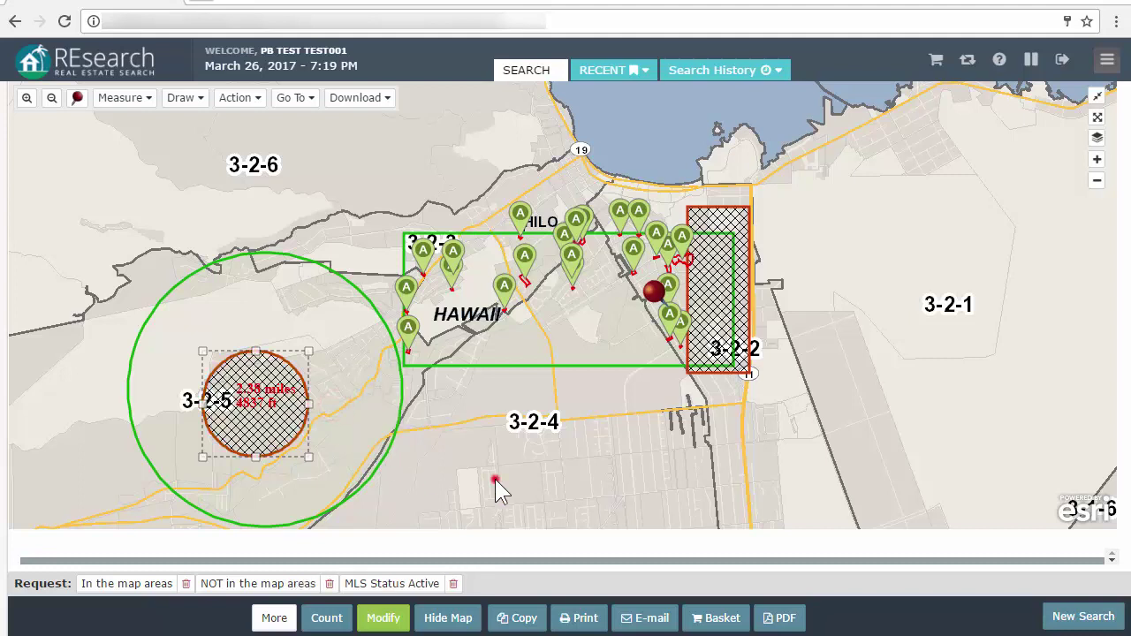
pyautogui.click(183, 97)
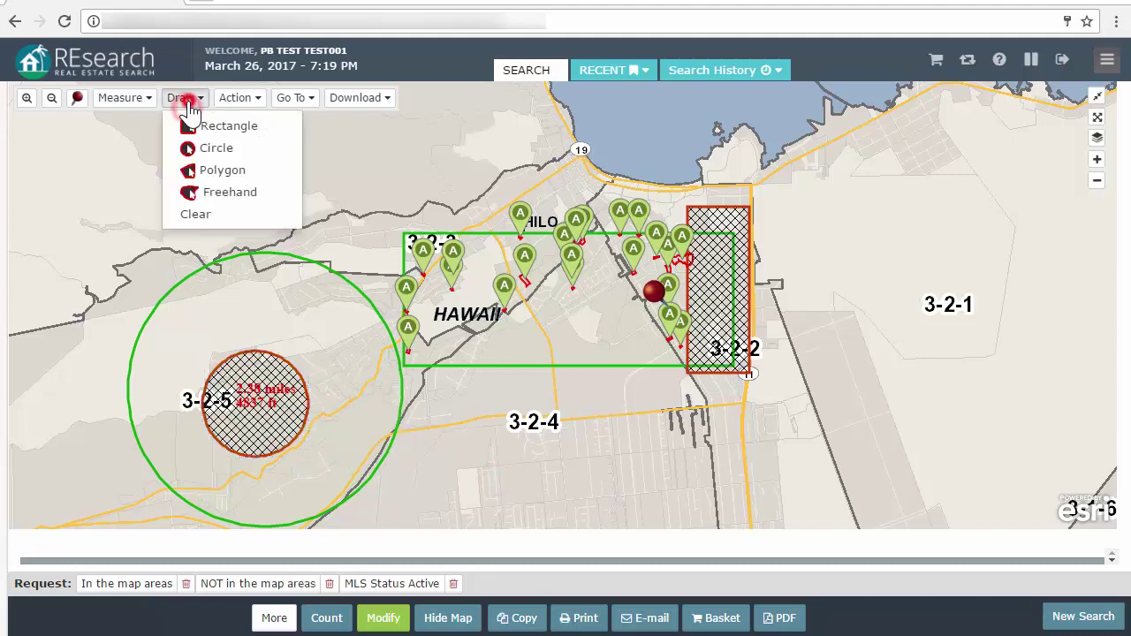
# Step: Sketch and delete a freehand area, then delete the hatched eastern exclusion rectangle
pyautogui.click(215, 192)
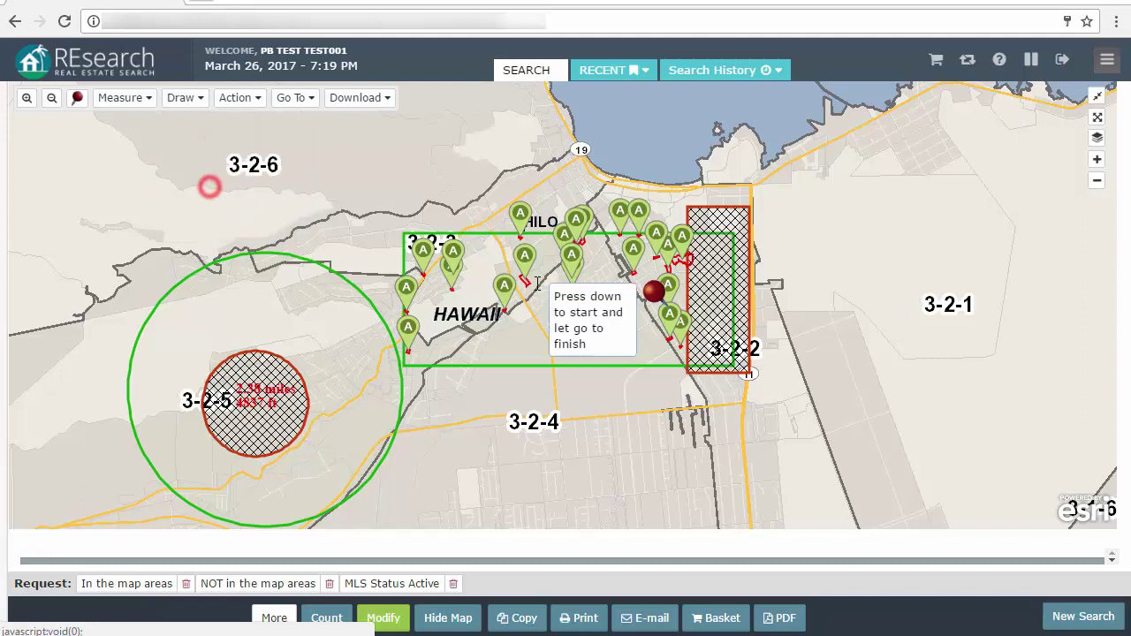
pyautogui.moveTo(609, 405)
pyautogui.mouseDown()
pyautogui.moveTo(623, 488)
pyautogui.moveTo(654, 511)
pyautogui.moveTo(694, 447)
pyautogui.moveTo(649, 422)
pyautogui.moveTo(613, 378)
pyautogui.moveTo(609, 406)
pyautogui.mouseUp()
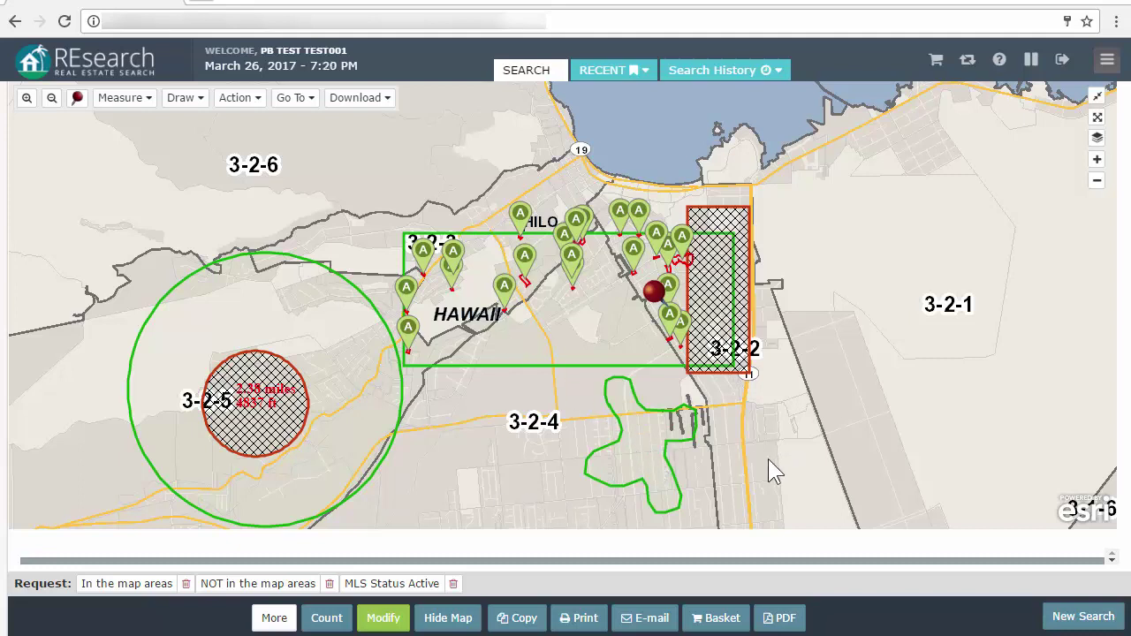
pyautogui.click(644, 440)
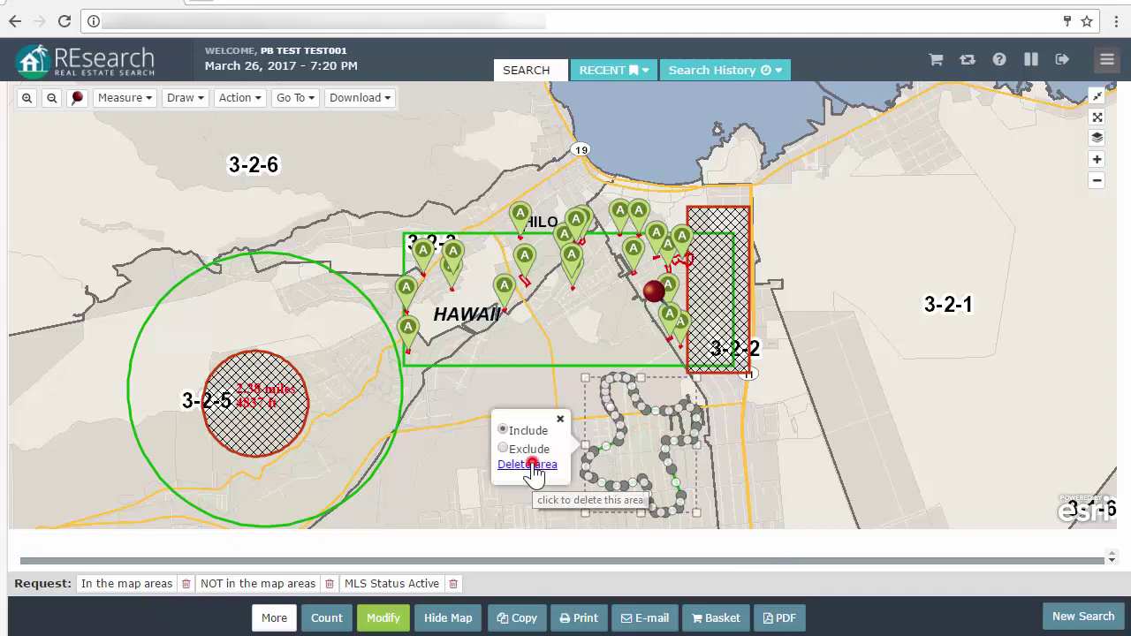
pyautogui.click(531, 464)
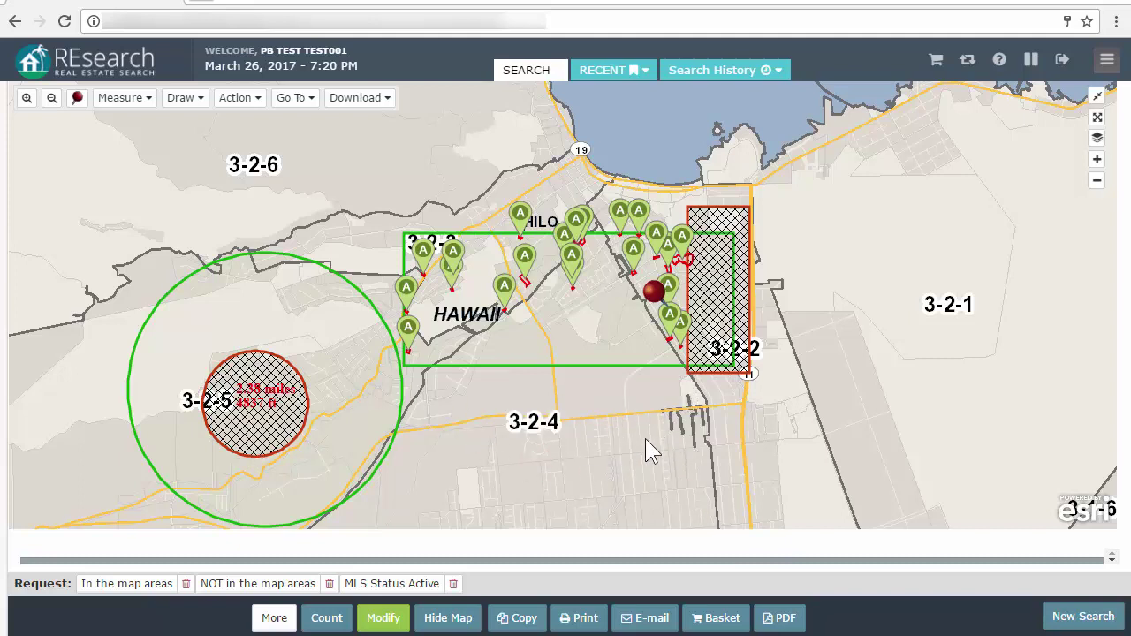
pyautogui.click(728, 279)
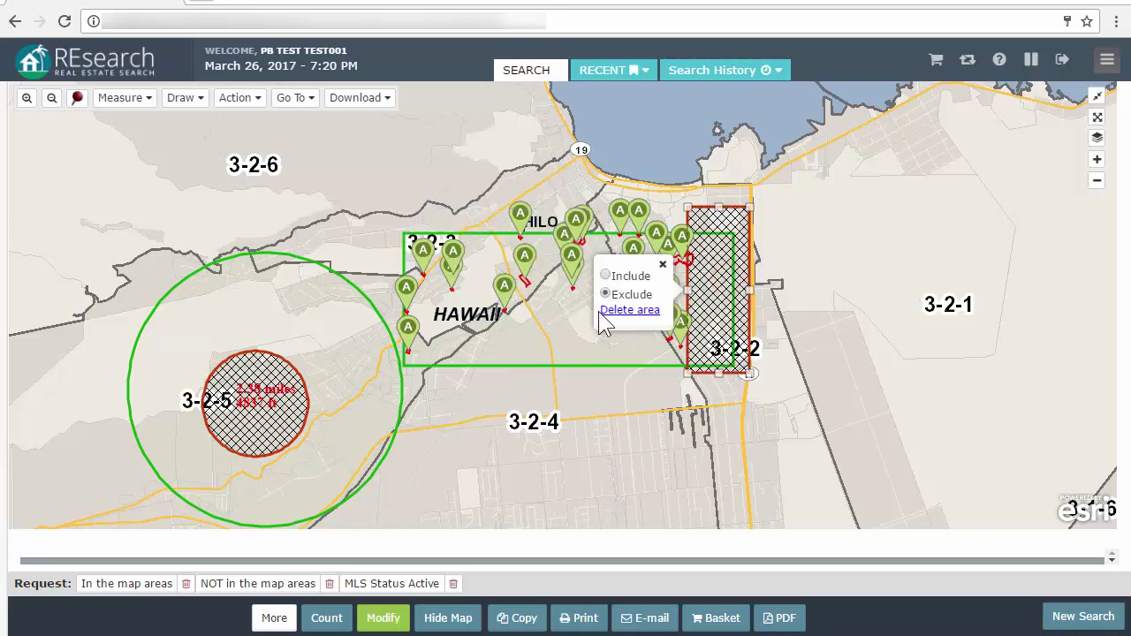
pyautogui.click(638, 308)
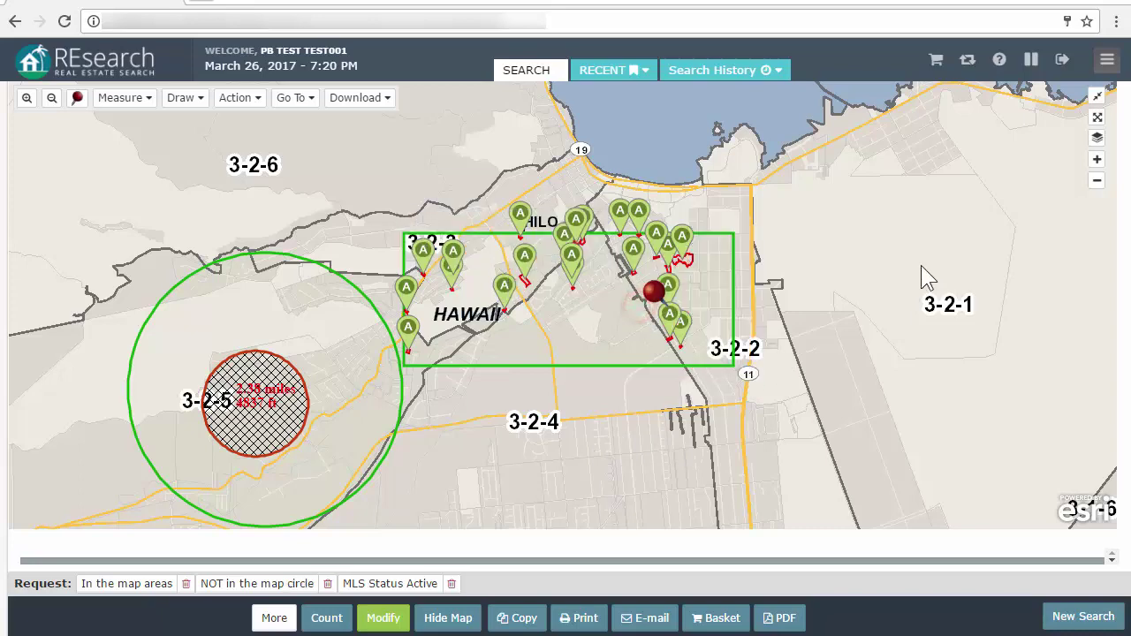
# Step: Return the map to half screen and rerun the search to show Active listings in the 3-2-5 circle and Hilo rectangle
pyautogui.click(1097, 94)
pyautogui.click(387, 618)
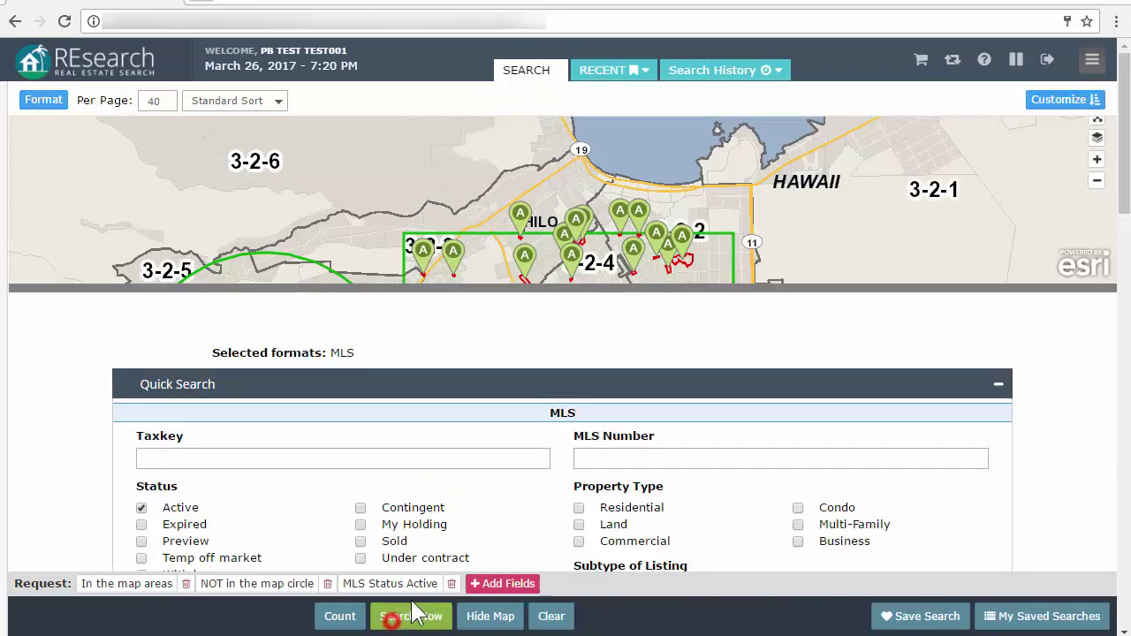
pyautogui.click(409, 616)
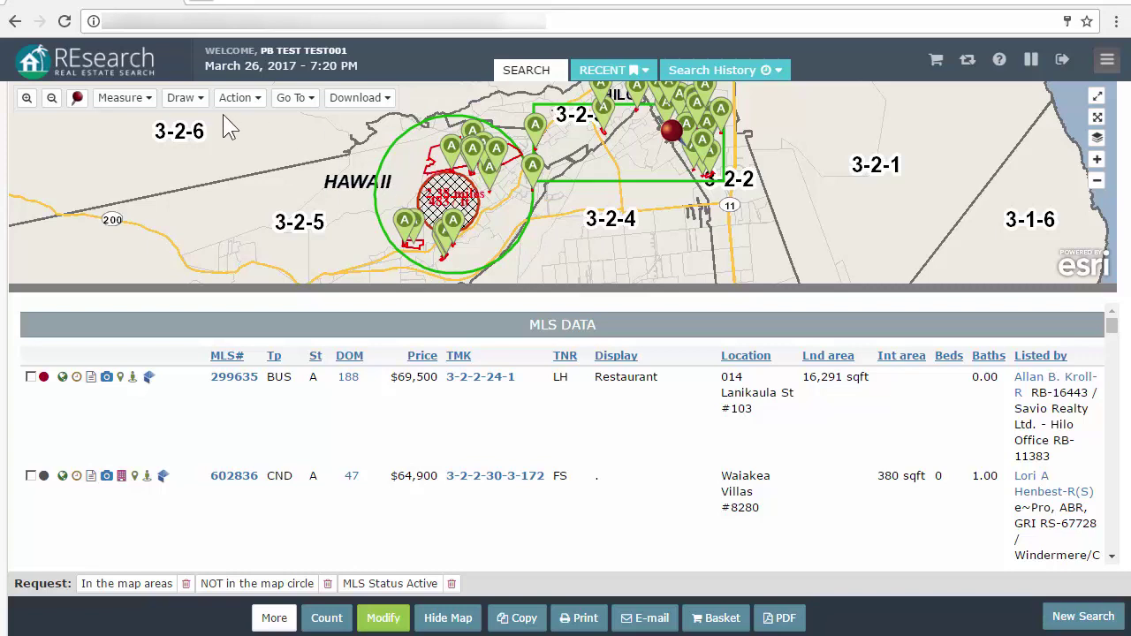
pyautogui.click(181, 98)
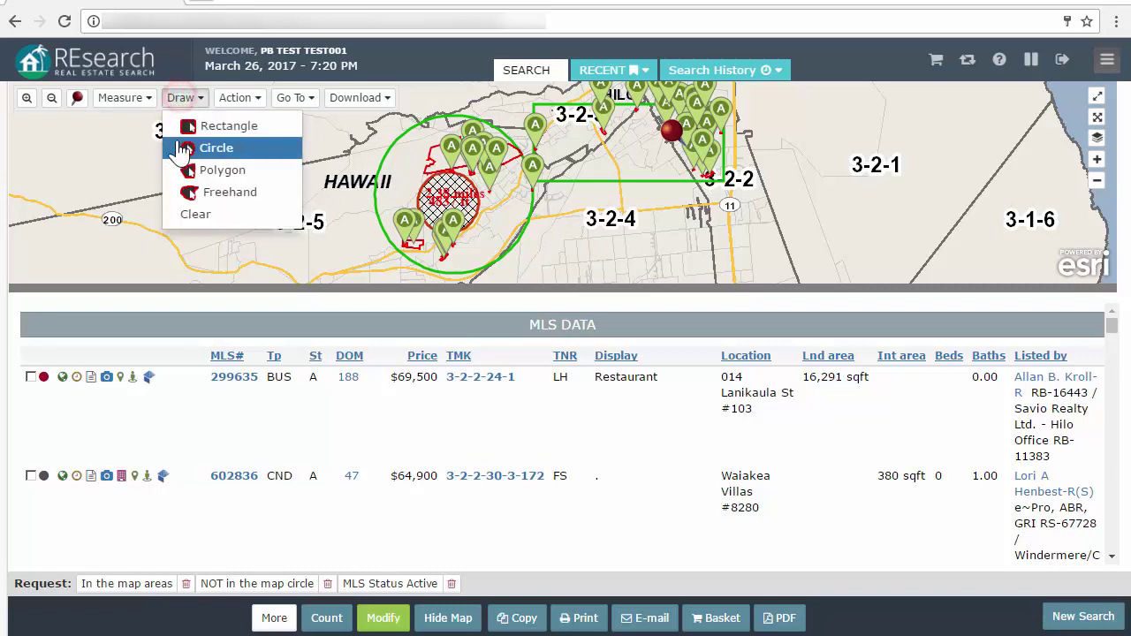